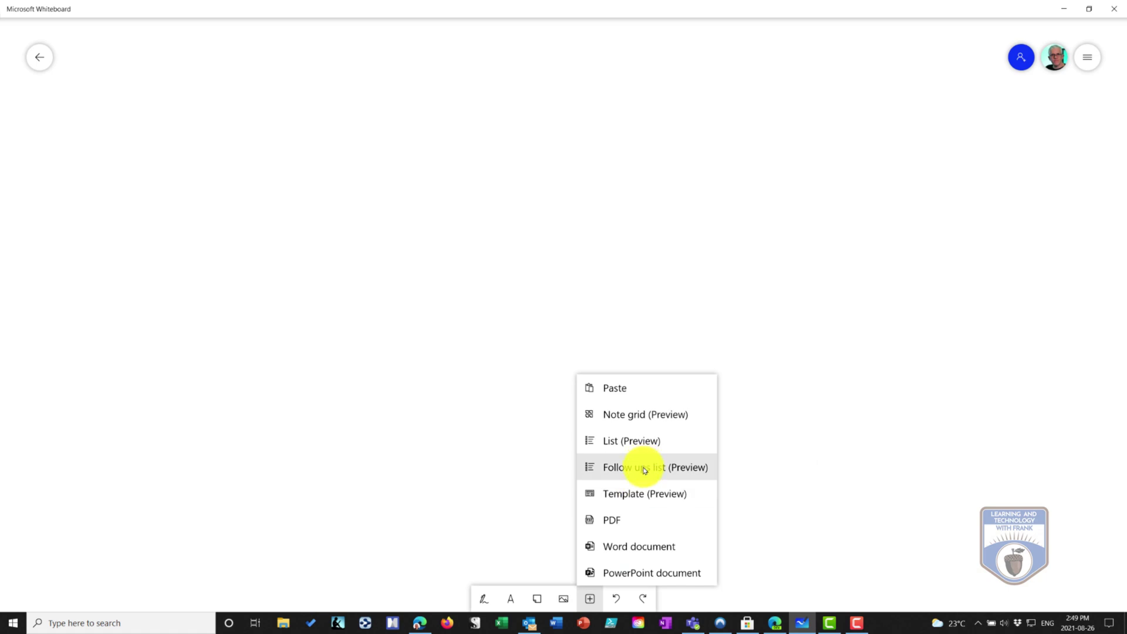
- Insert the Kanban template and label its first Backlog note 'Task One'
{"action": "left_click", "coordinate": [622, 493]}
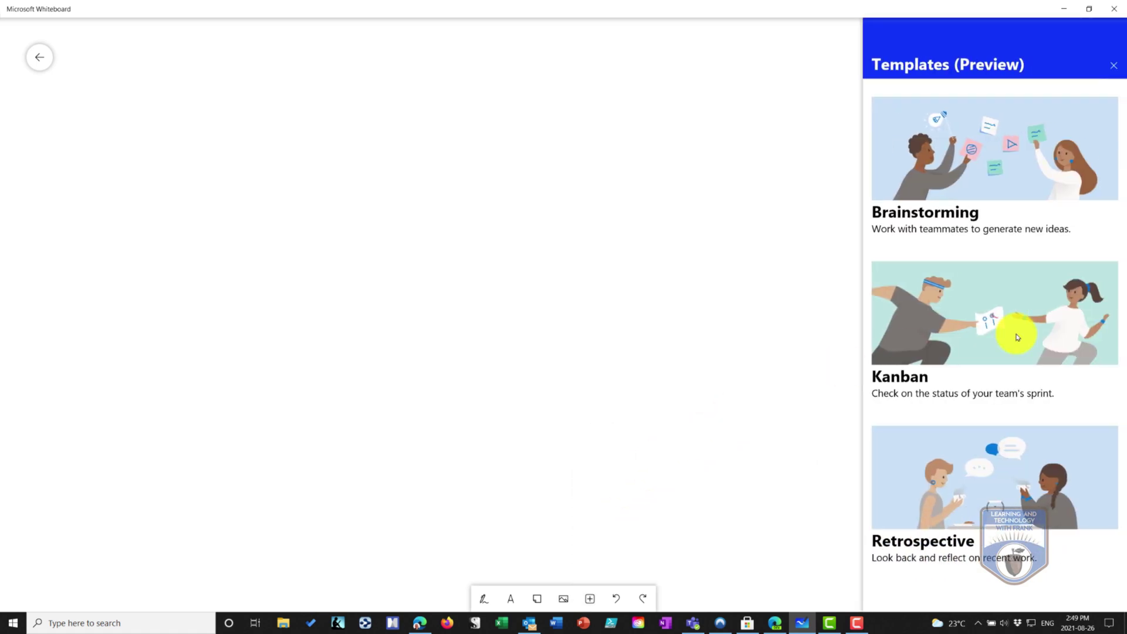
{"action": "left_click", "coordinate": [1086, 332]}
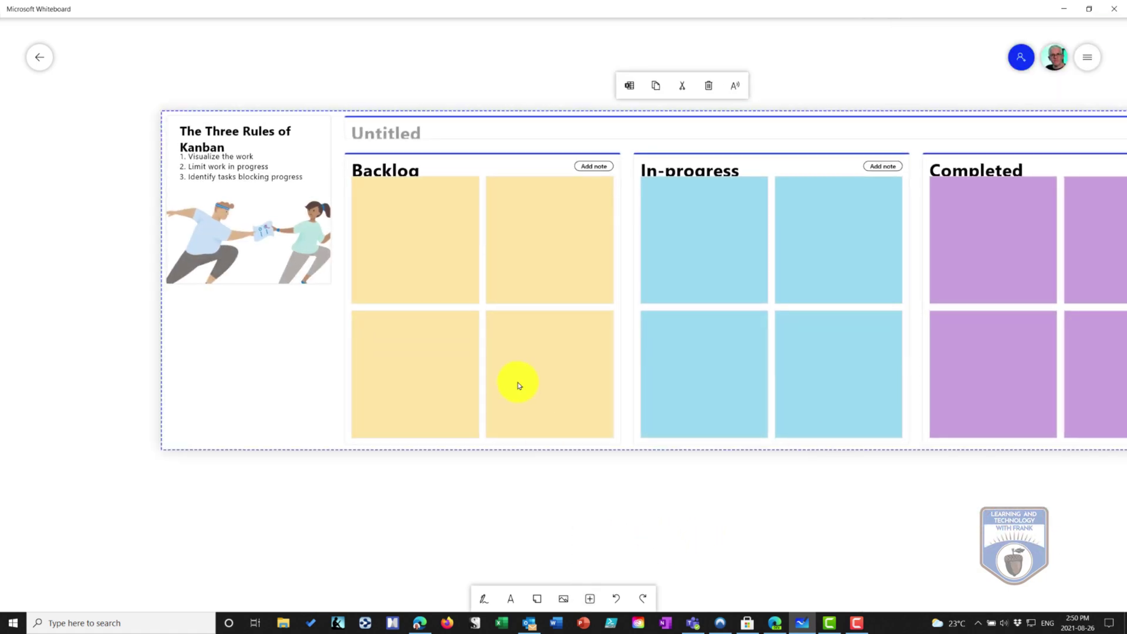
{"action": "left_click", "coordinate": [416, 244]}
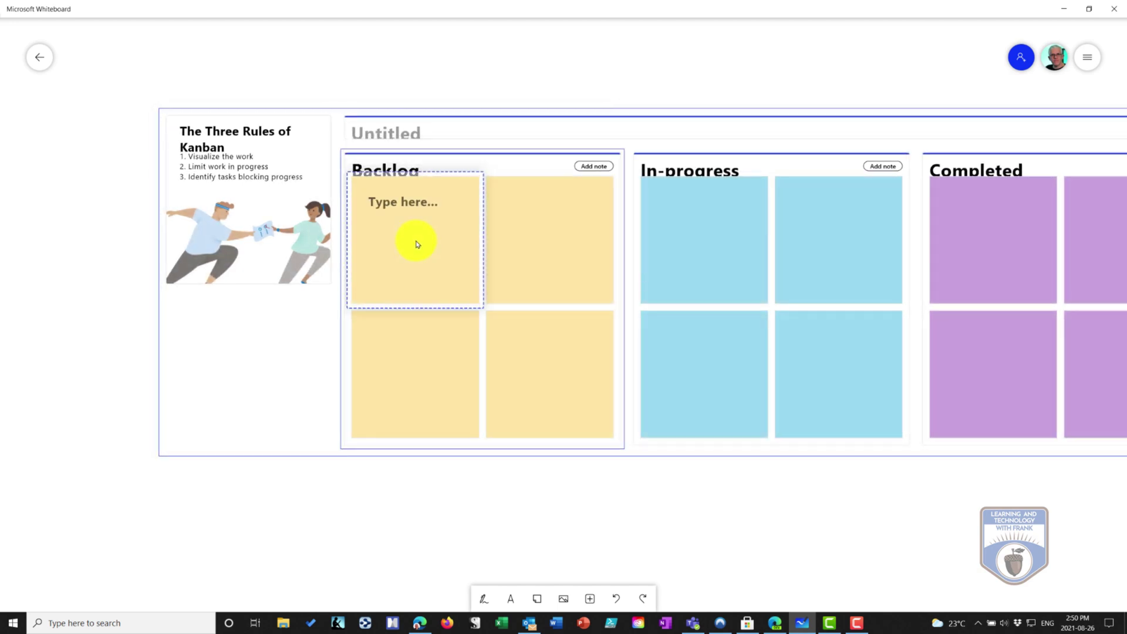
{"action": "type", "text": "Task One"}
{"action": "left_click", "coordinate": [520, 235]}
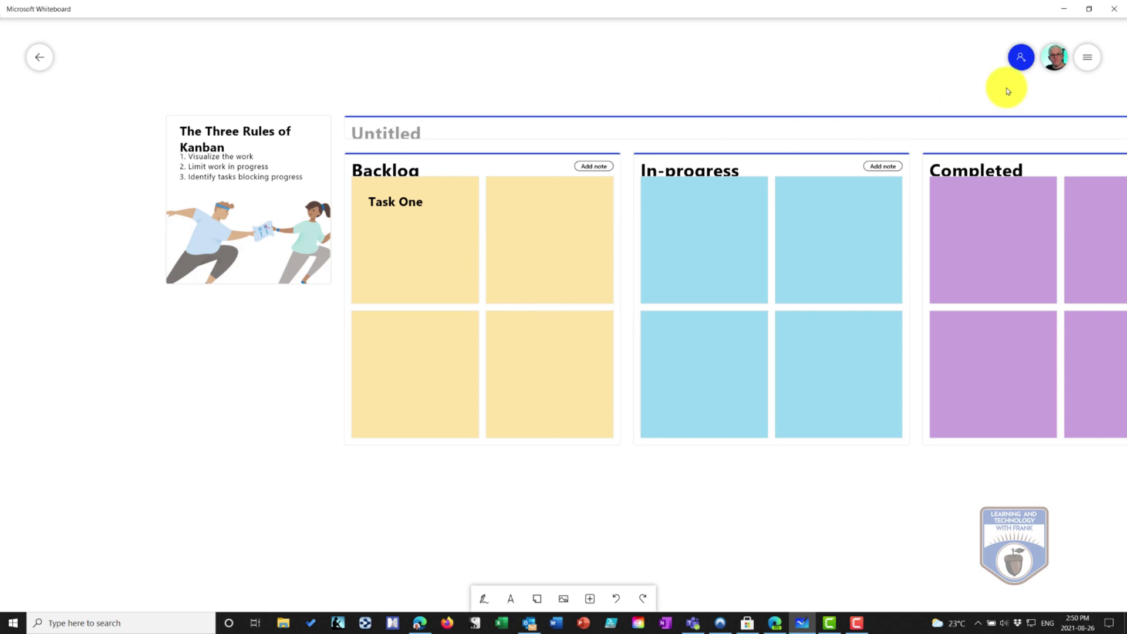
- Export the board via Settings > Export as a high-quality SVG named KanBanSVG on the Desktop
{"action": "left_click", "coordinate": [1088, 62]}
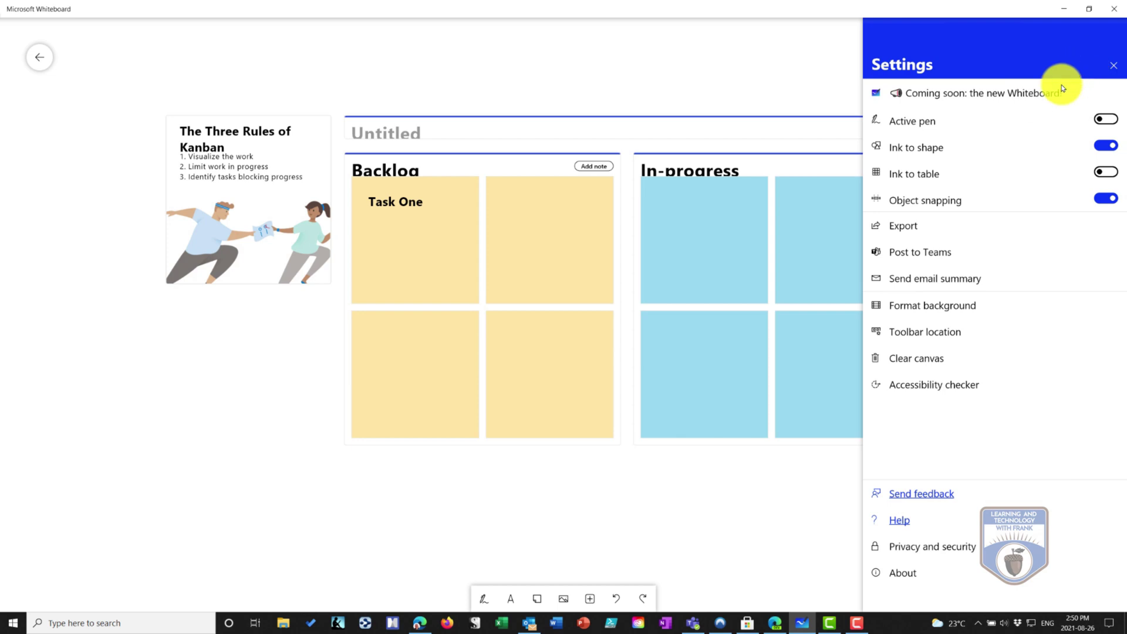
{"action": "left_click", "coordinate": [905, 233]}
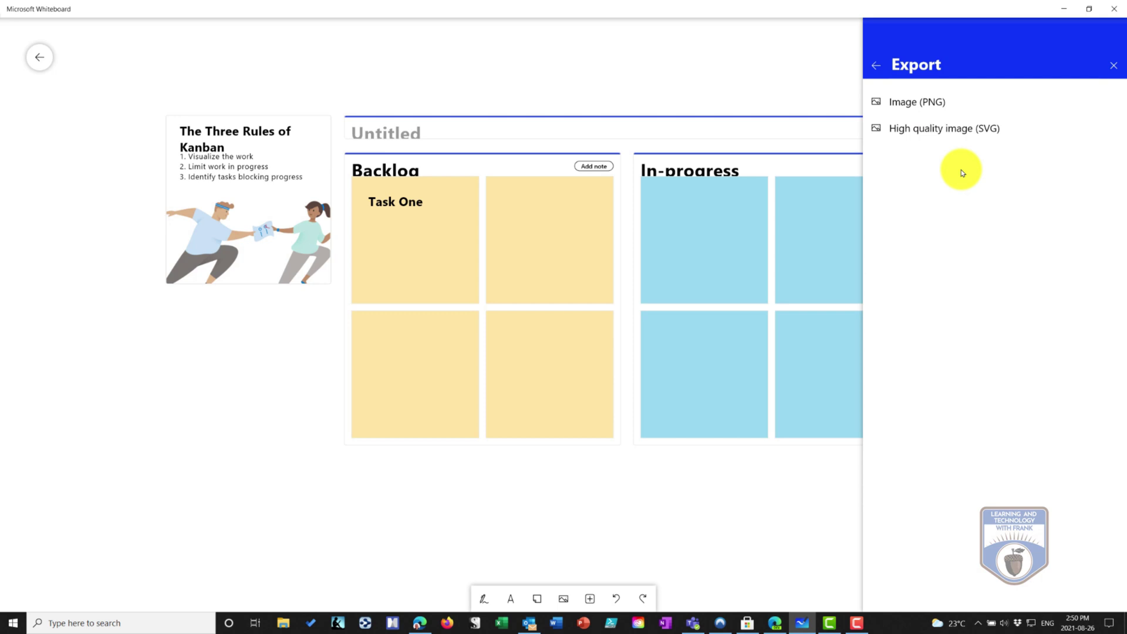
{"action": "left_click", "coordinate": [938, 131]}
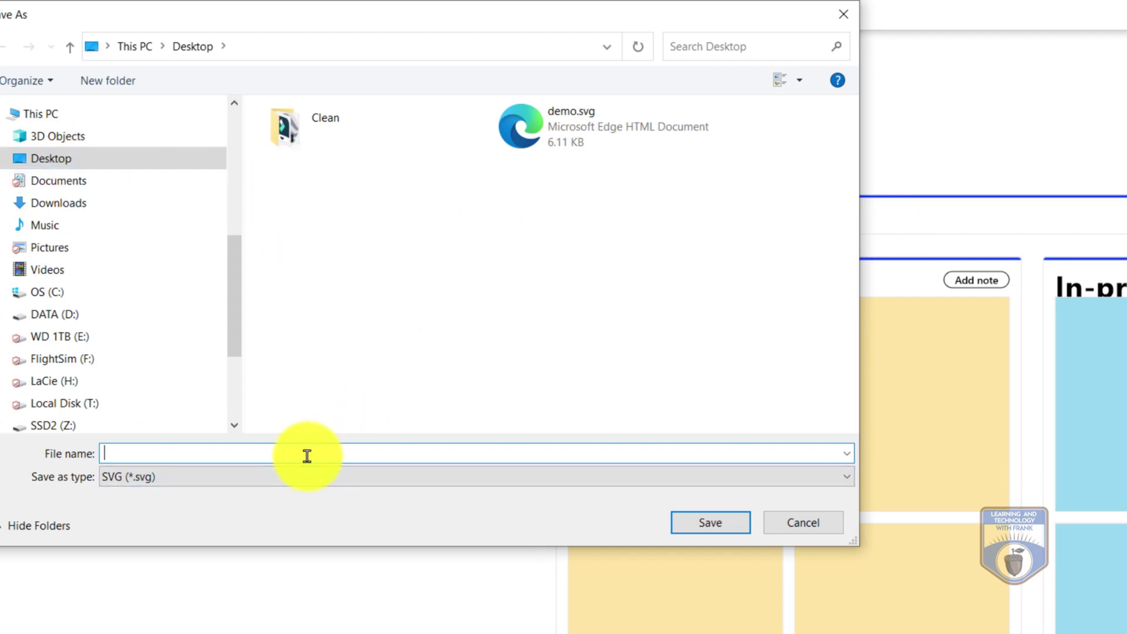
{"action": "type", "text": "KanB"}
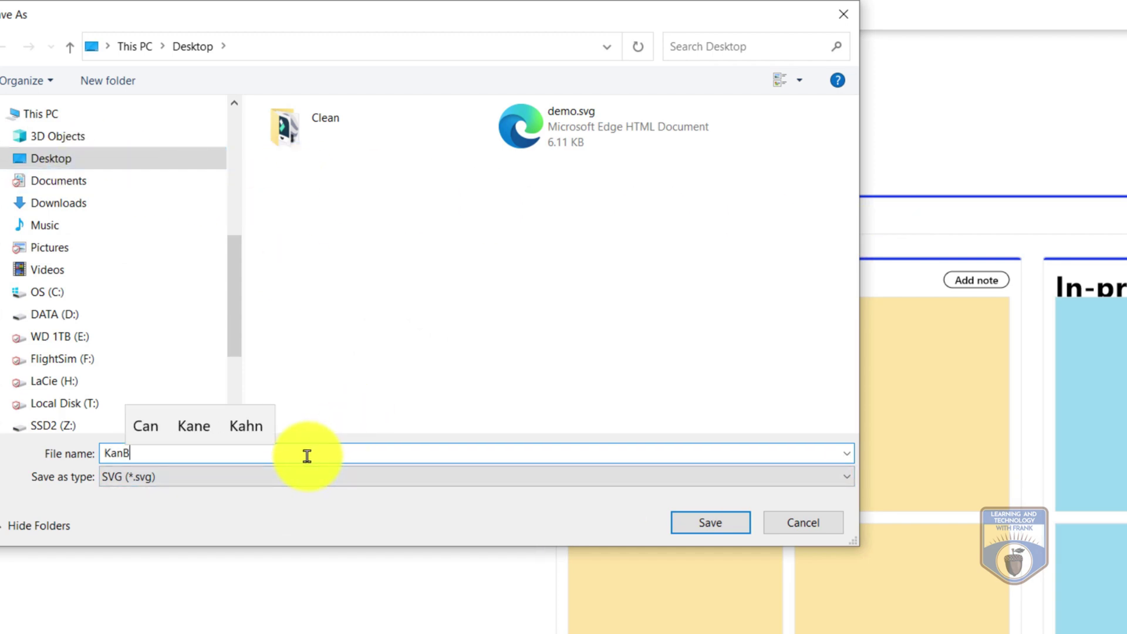
{"action": "type", "text": "anSVG"}
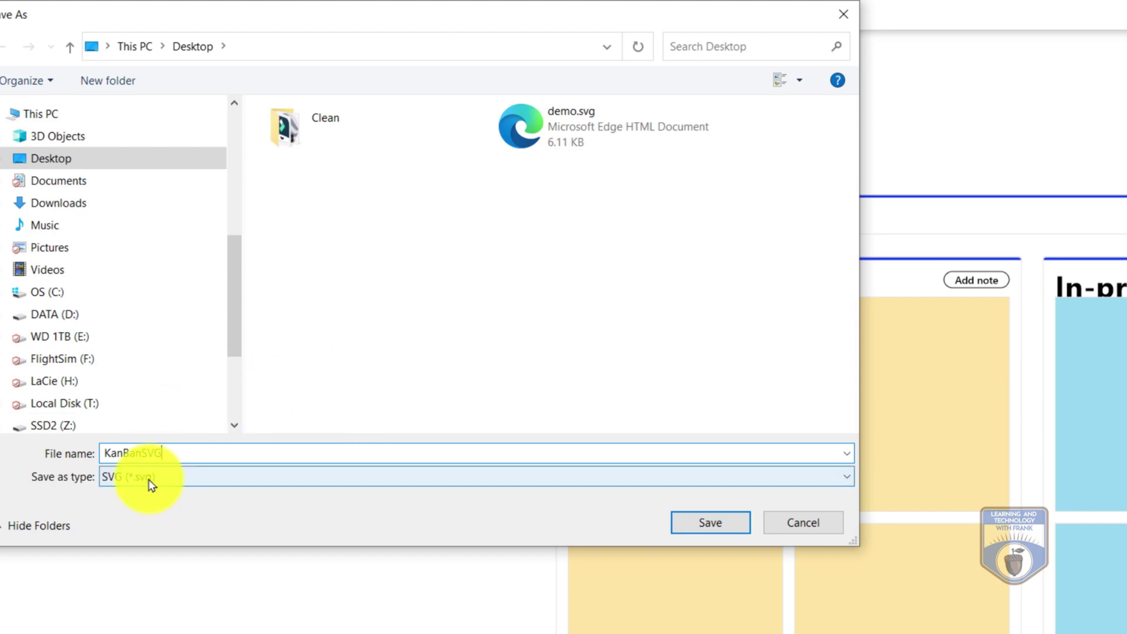
{"action": "left_click", "coordinate": [719, 524]}
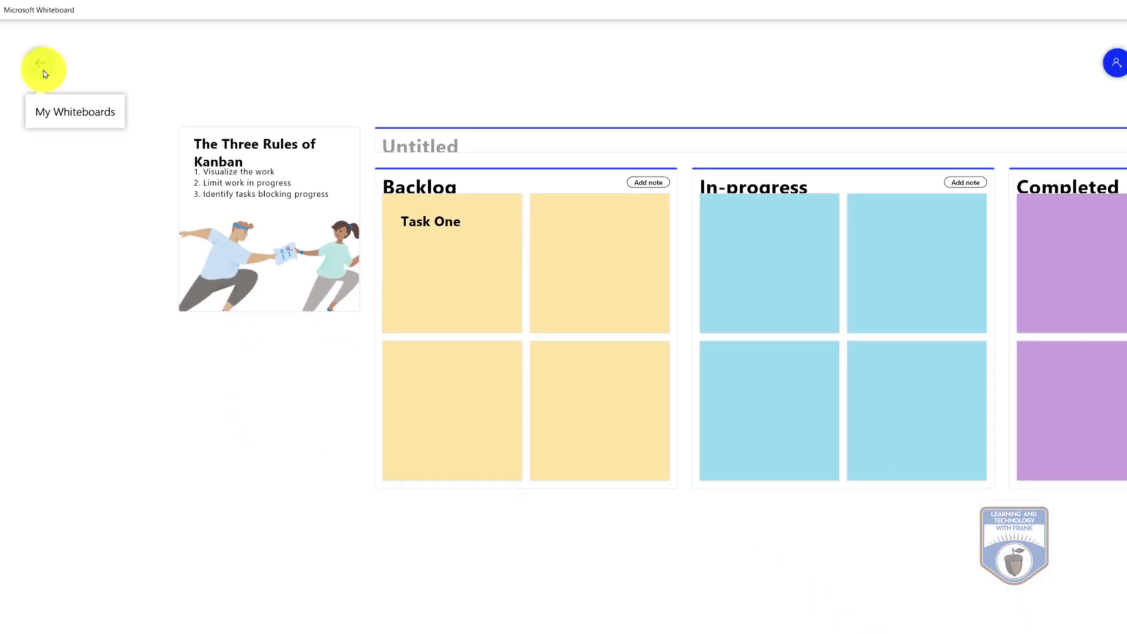
- Go back to My Whiteboards, start exporting the Kanban board, inspect the file types, then cancel
{"action": "left_click", "coordinate": [43, 95]}
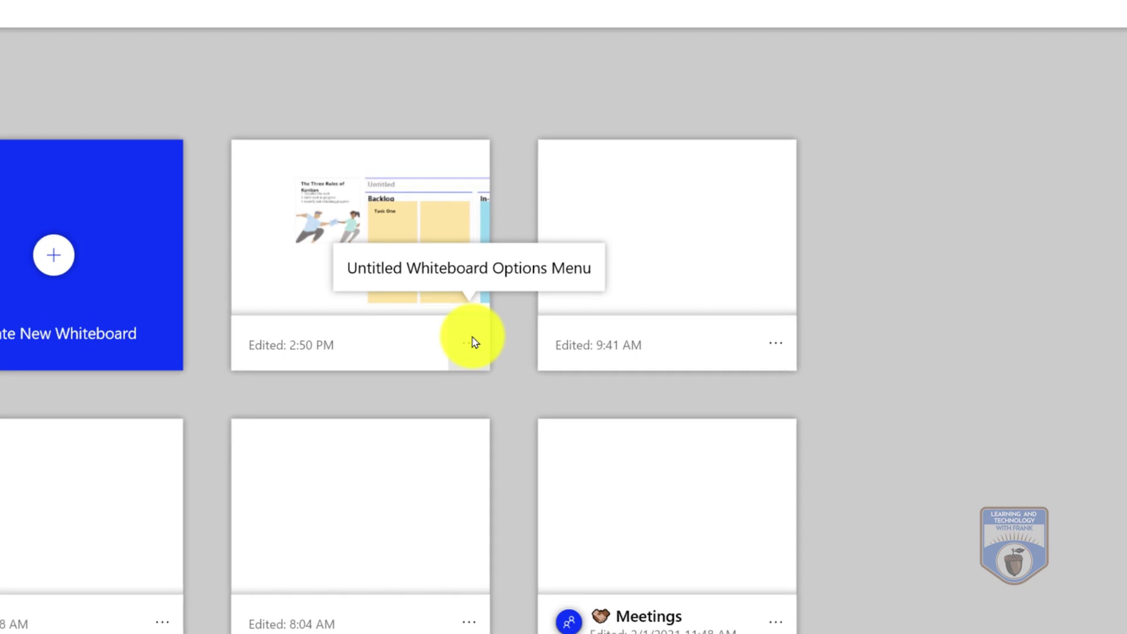
{"action": "left_click", "coordinate": [474, 342]}
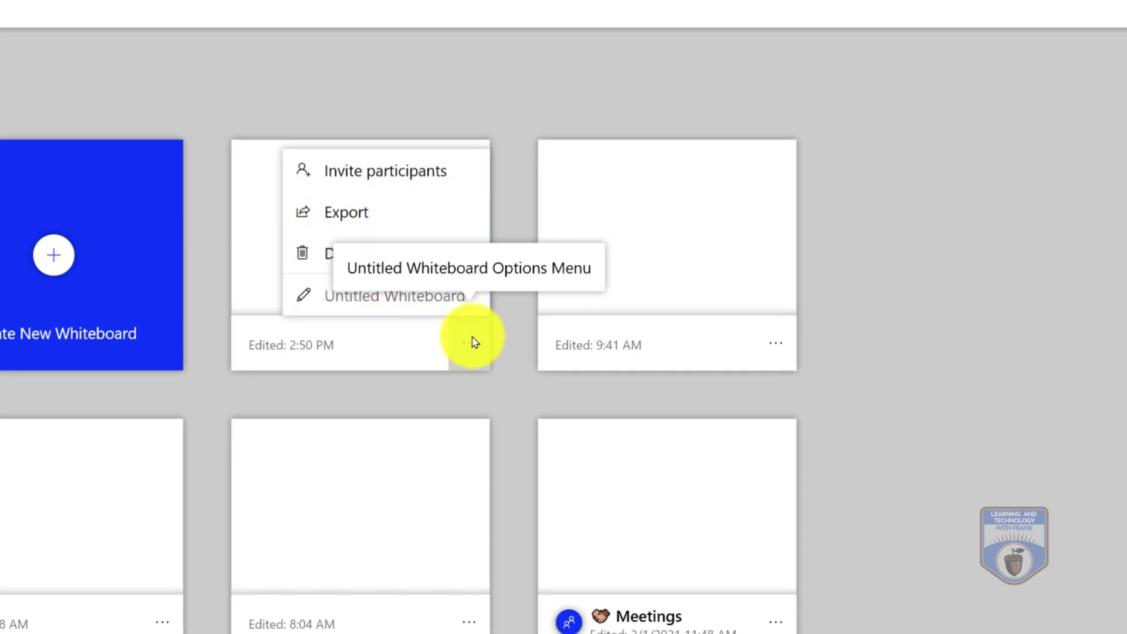
{"action": "left_click", "coordinate": [350, 222]}
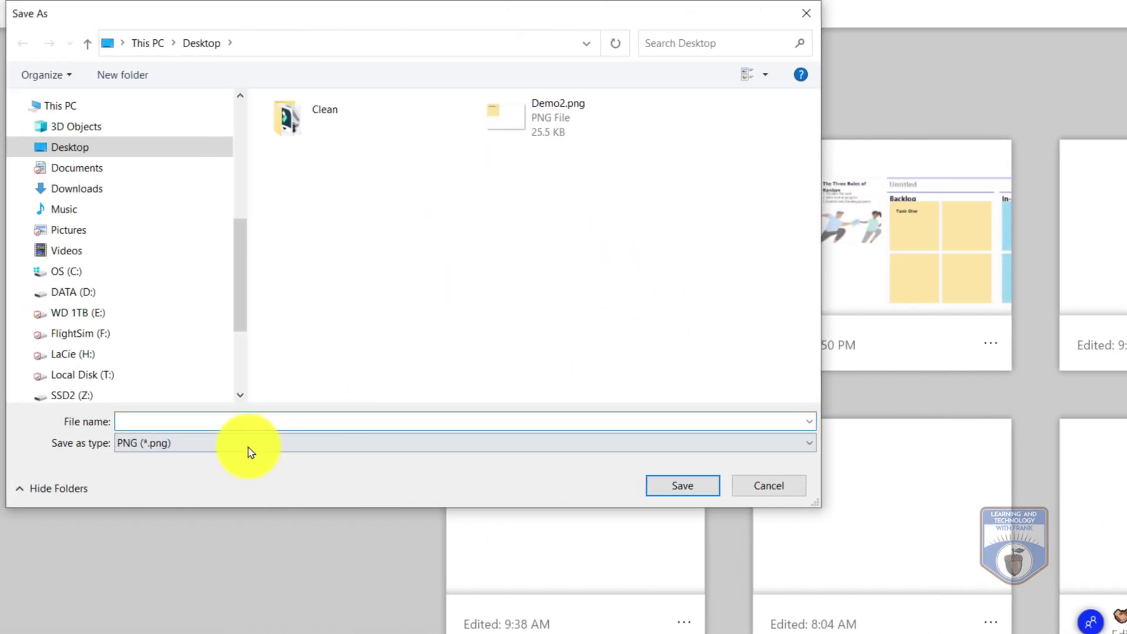
{"action": "left_click", "coordinate": [251, 450]}
{"action": "left_click", "coordinate": [251, 449]}
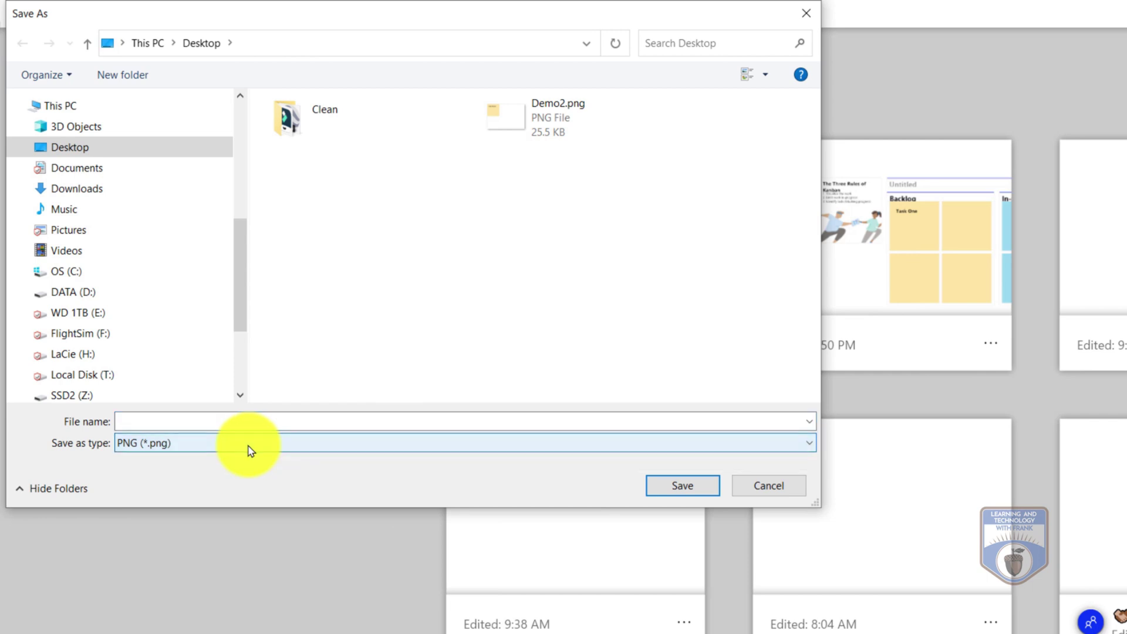
{"action": "left_click", "coordinate": [251, 449]}
{"action": "left_click", "coordinate": [251, 449]}
{"action": "left_click", "coordinate": [251, 450]}
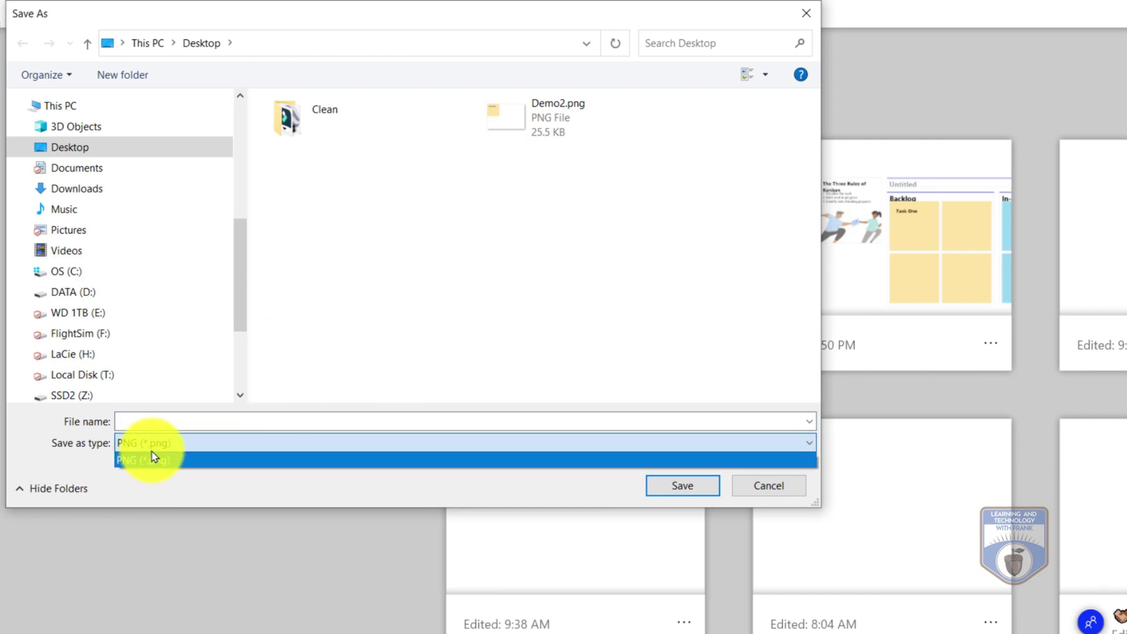
{"action": "left_click", "coordinate": [780, 496]}
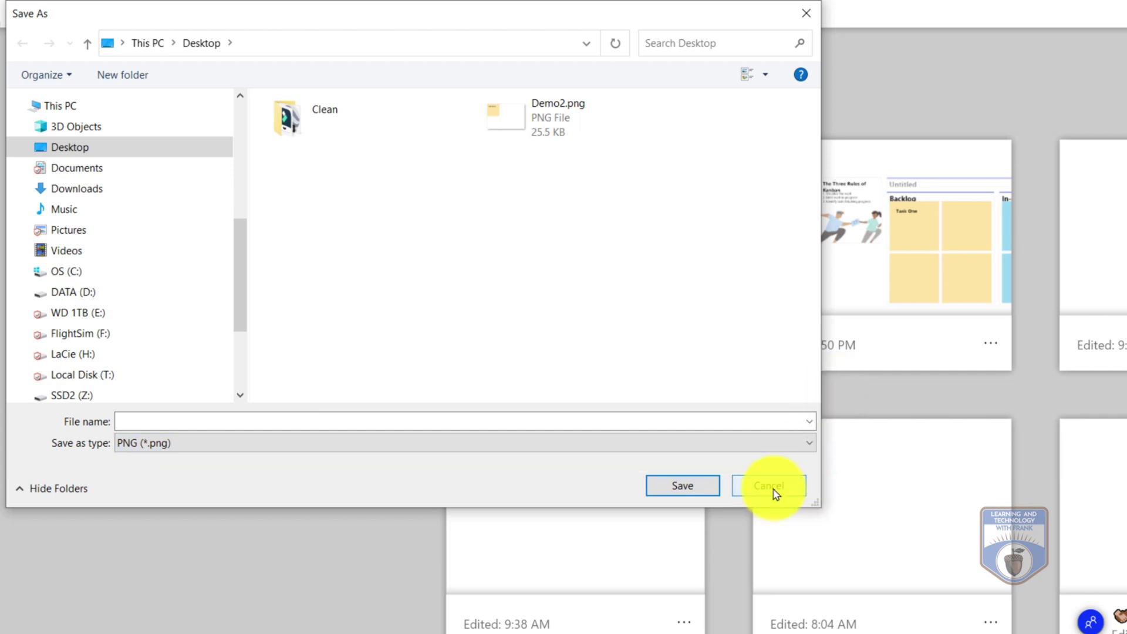
{"action": "left_click", "coordinate": [776, 495]}
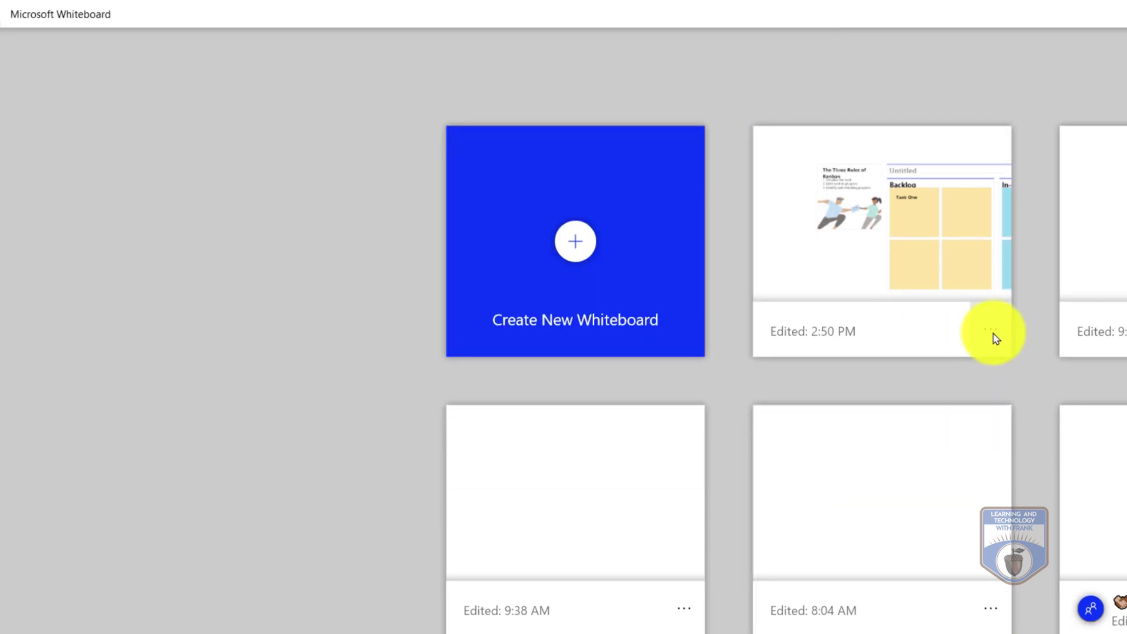
- Export the Kanban board tile as a PNG image named KanBanPNG to the Desktop
{"action": "left_click", "coordinate": [996, 338]}
{"action": "left_click", "coordinate": [868, 204]}
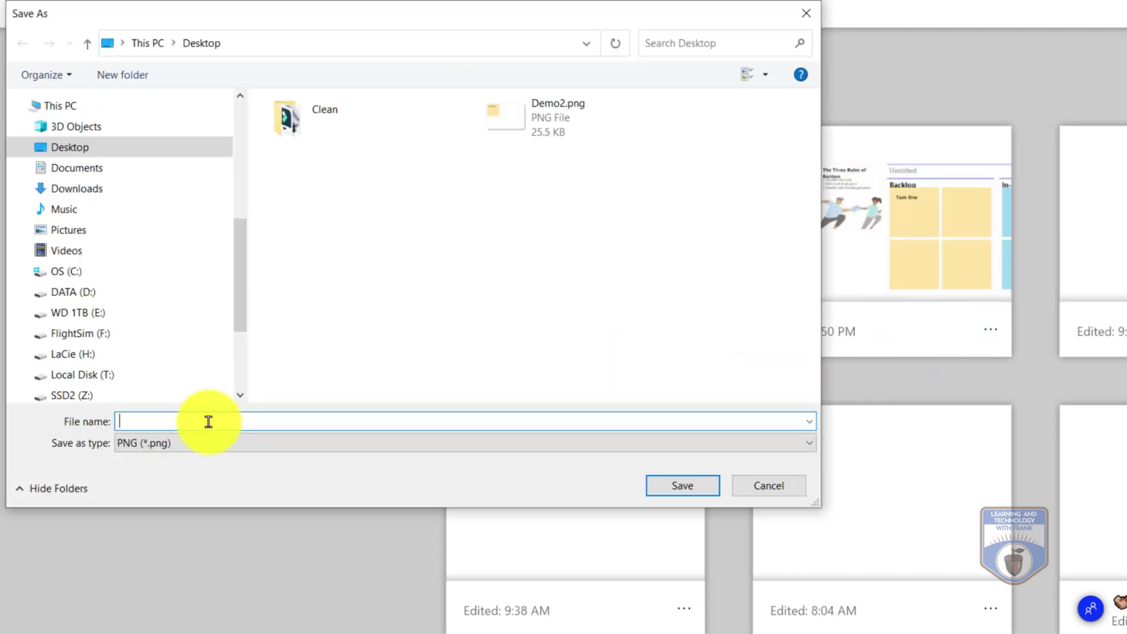
{"action": "type", "text": "Kan"}
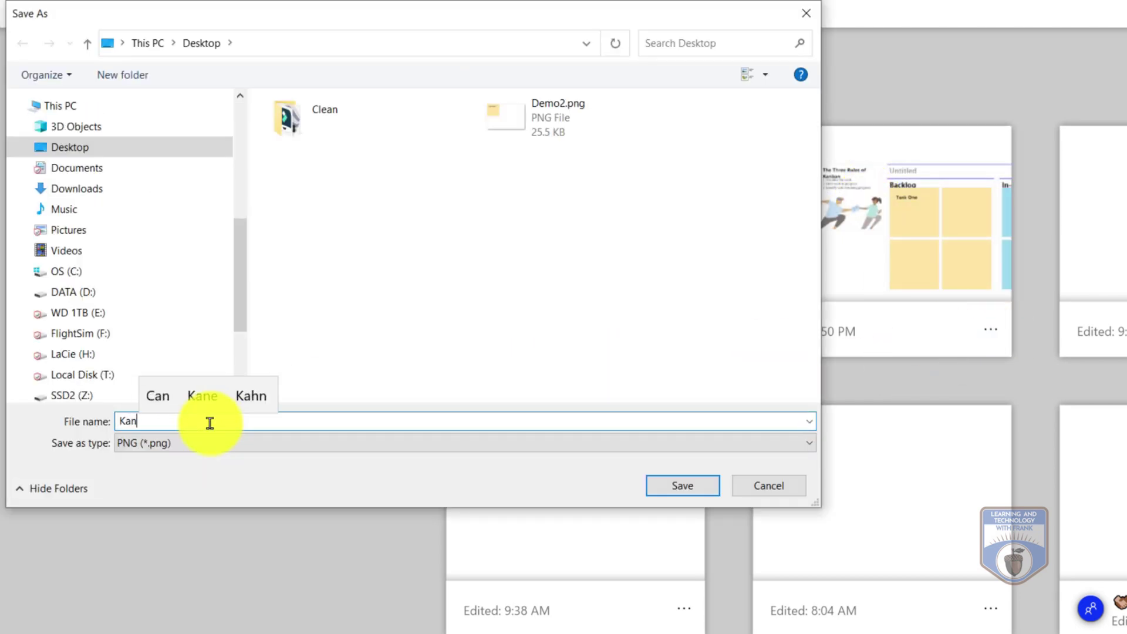
{"action": "type", "text": "Ban"}
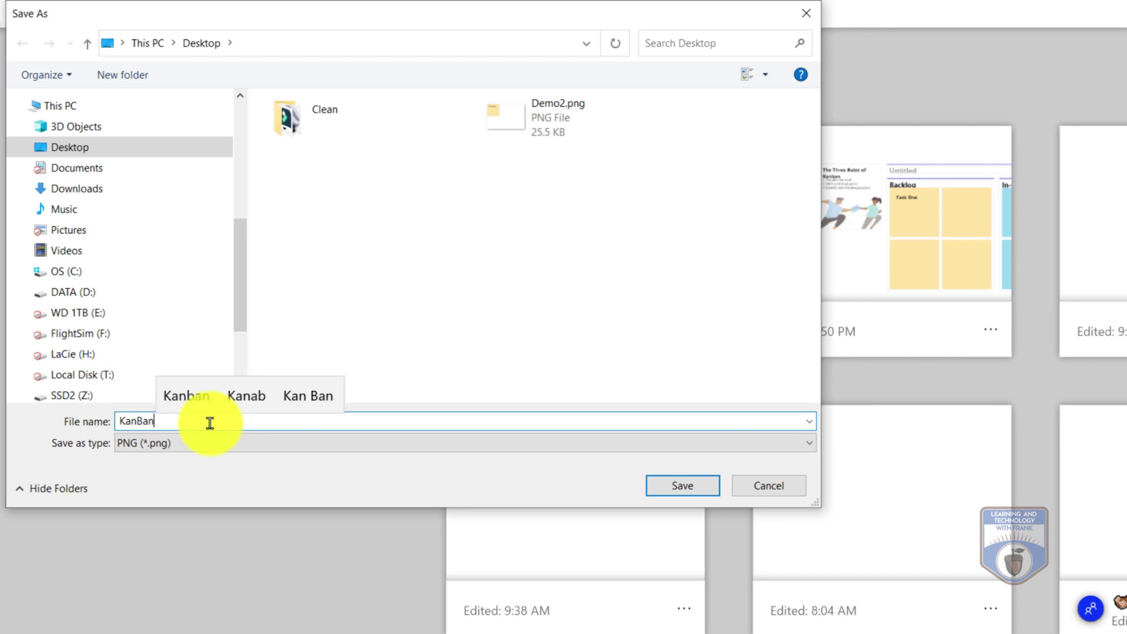
{"action": "type", "text": "PNG"}
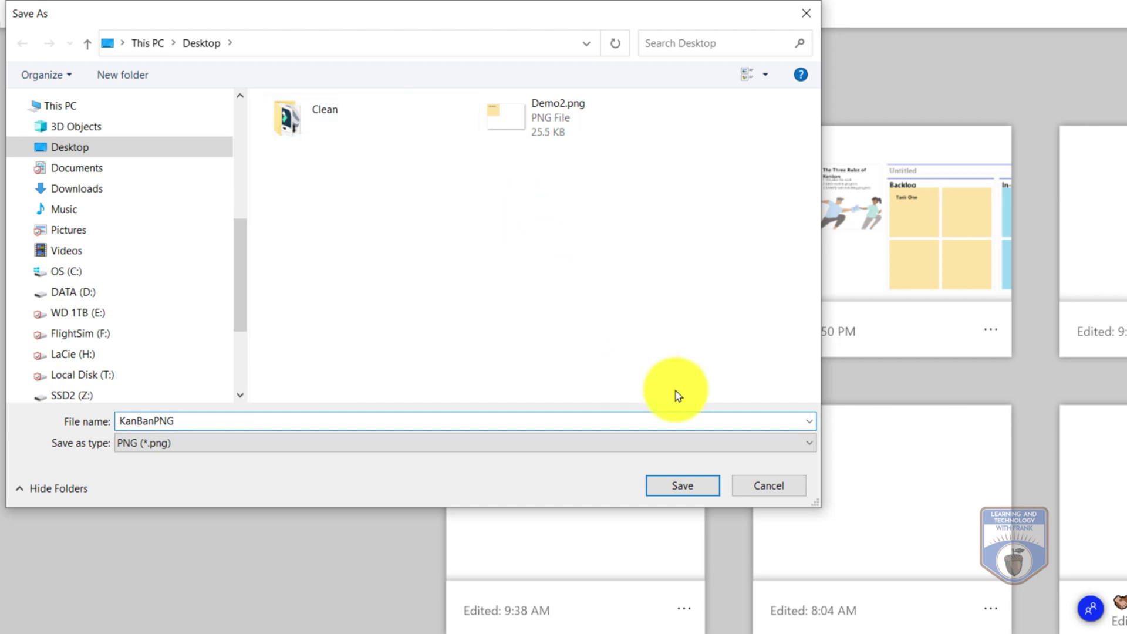
{"action": "left_click", "coordinate": [675, 485]}
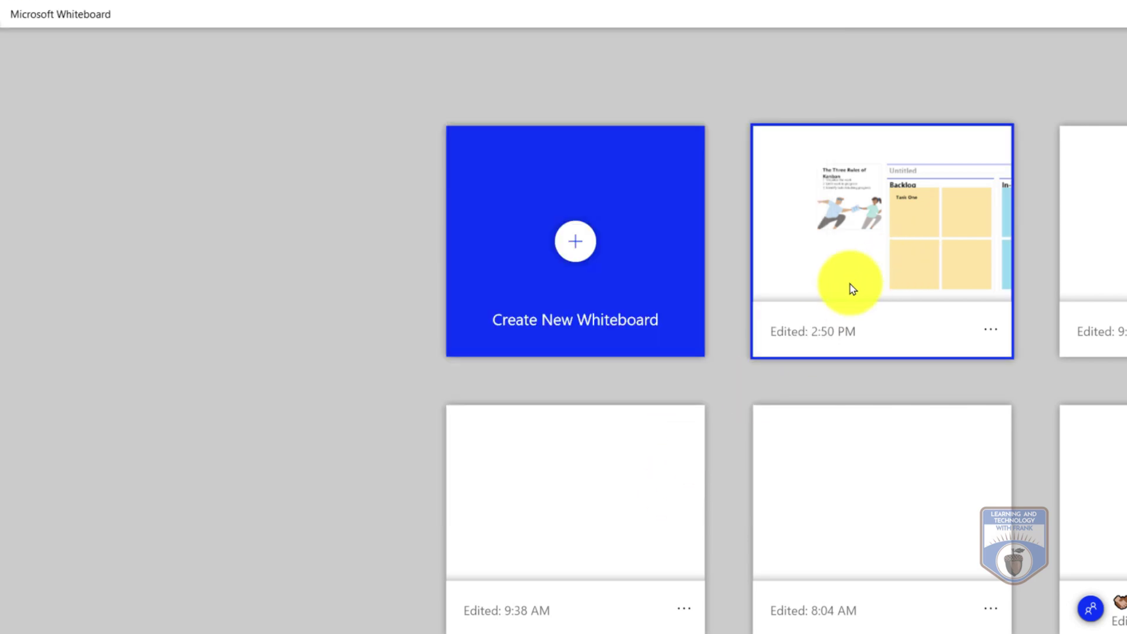
- Minimize Whiteboard and open KanBanPNG.png from the desktop in Microsoft Edge
{"action": "left_click", "coordinate": [1061, 23]}
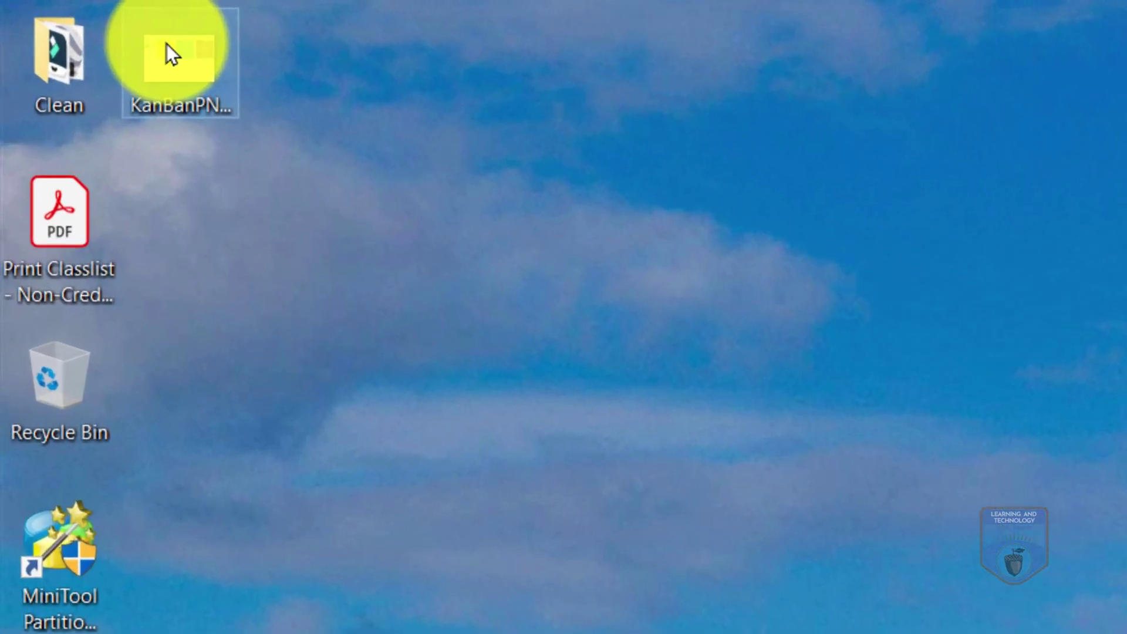
{"action": "left_click", "coordinate": [168, 53]}
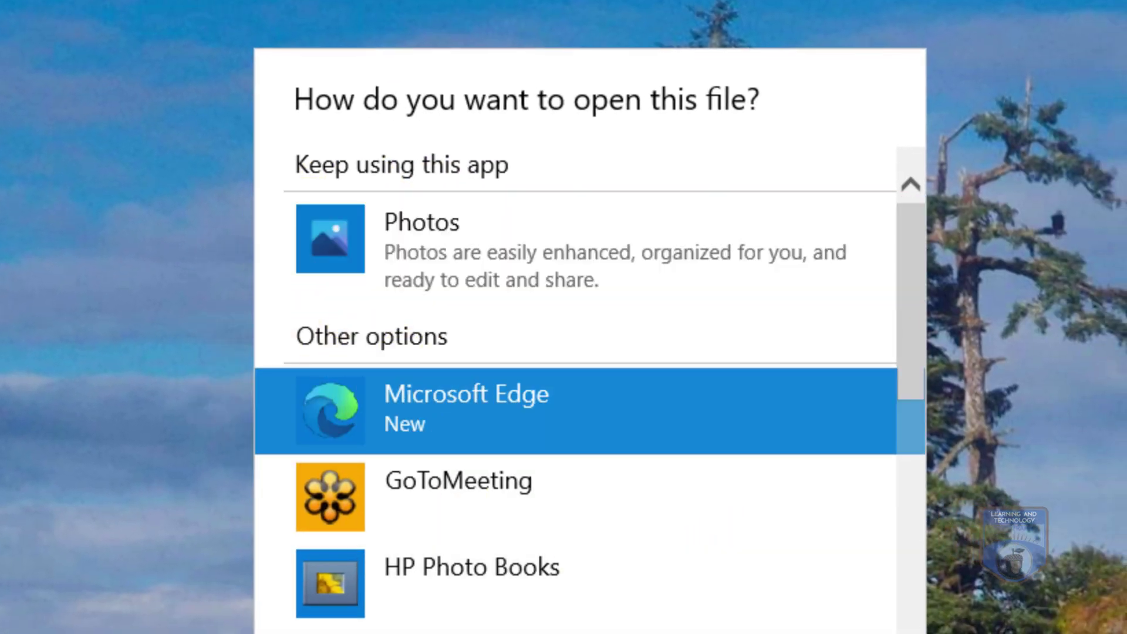
{"action": "left_click", "coordinate": [821, 631]}
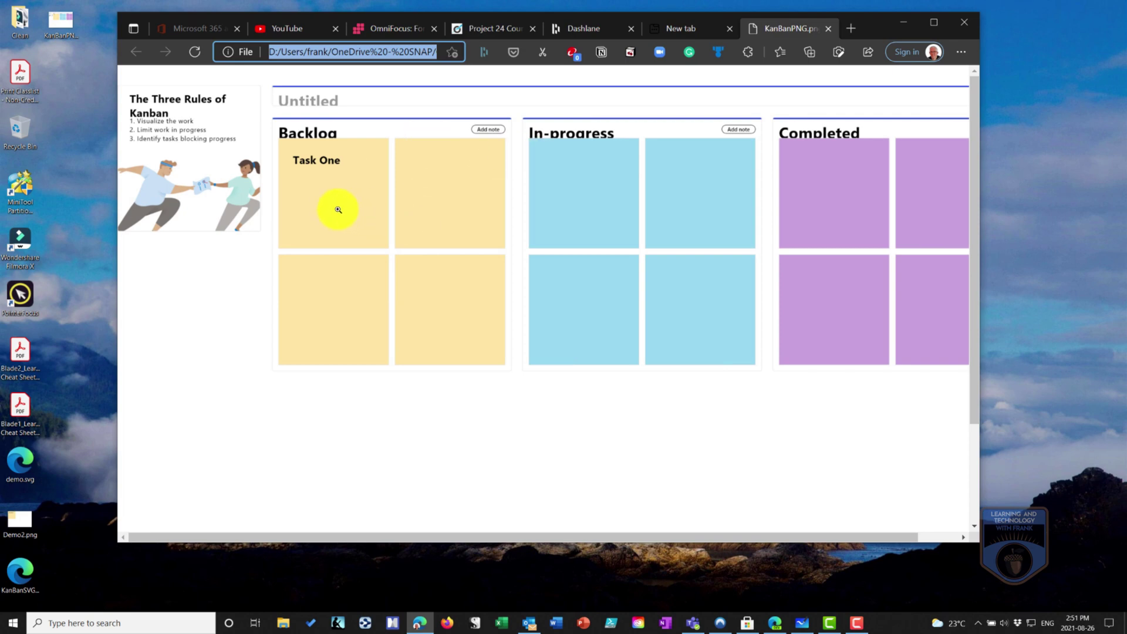
- View KanBanPNG at actual size, zoom in and pan to the pixelated Task One note
{"action": "left_click", "coordinate": [333, 179]}
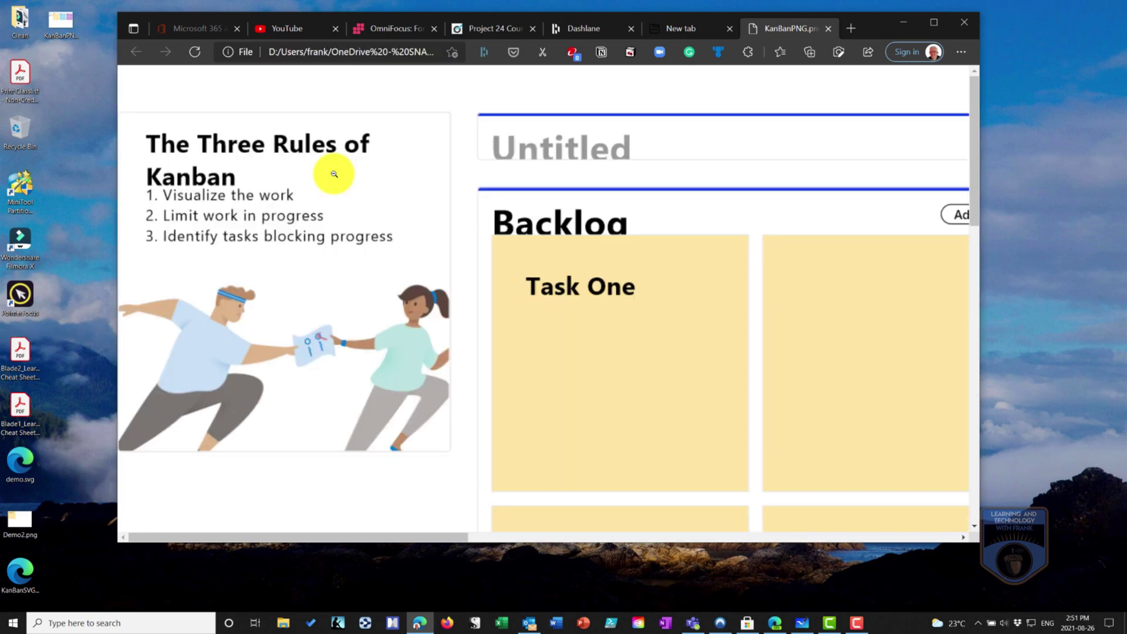
{"action": "left_click", "coordinate": [562, 265]}
{"action": "left_click", "coordinate": [321, 180]}
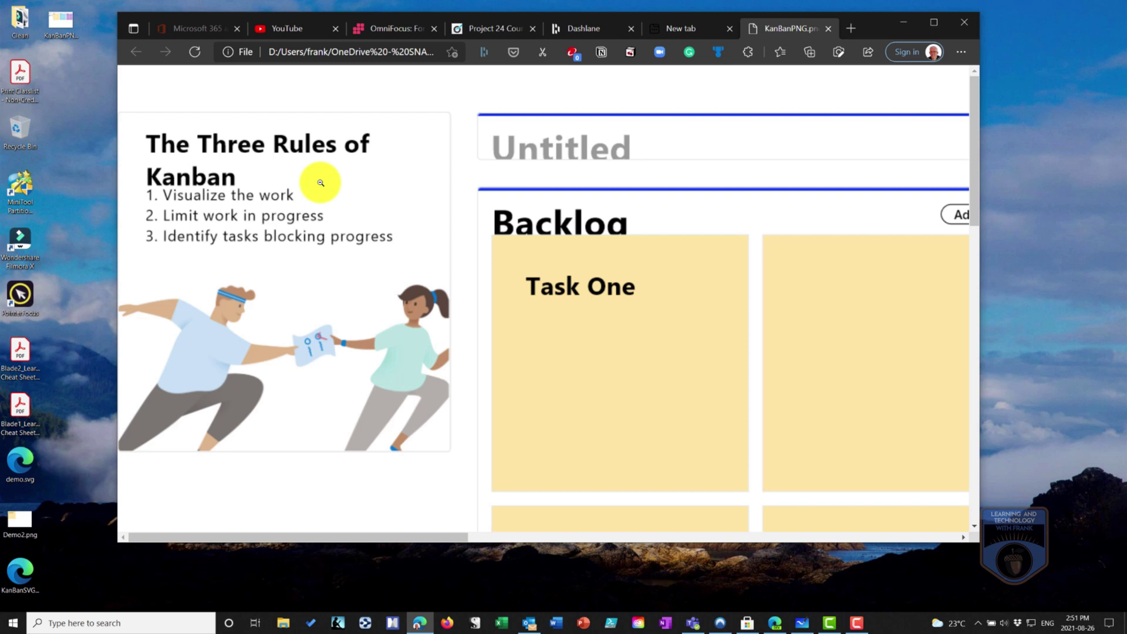
{"action": "scroll", "coordinate": [320, 182], "scroll_direction": "up", "scroll_amount": 2}
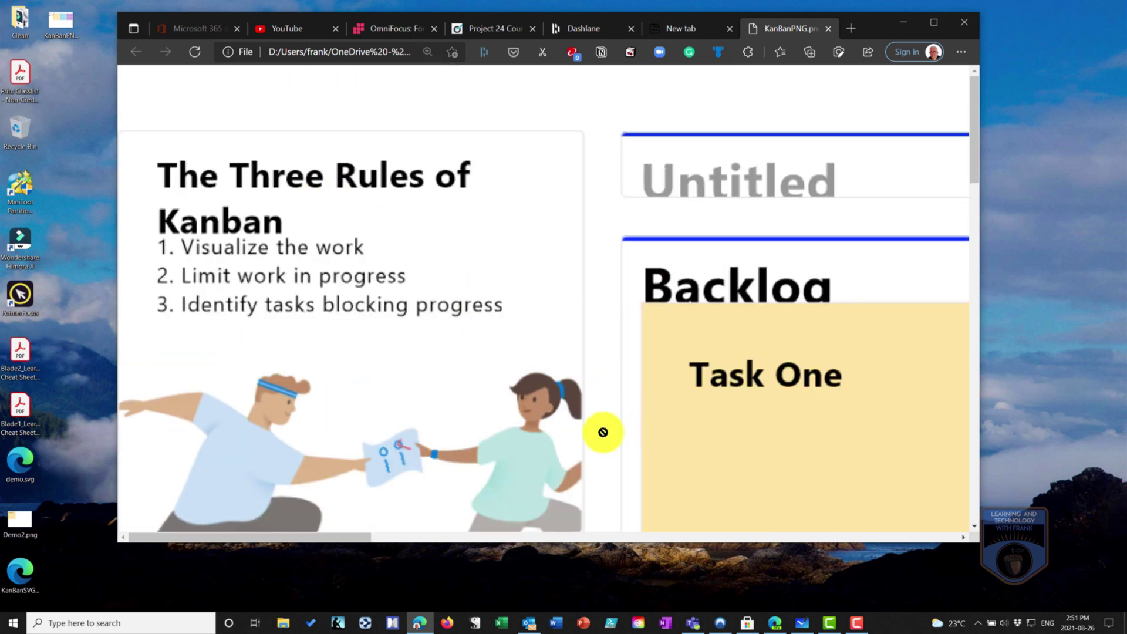
{"action": "left_click_drag", "start_coordinate": [352, 538], "coordinate": [438, 538]}
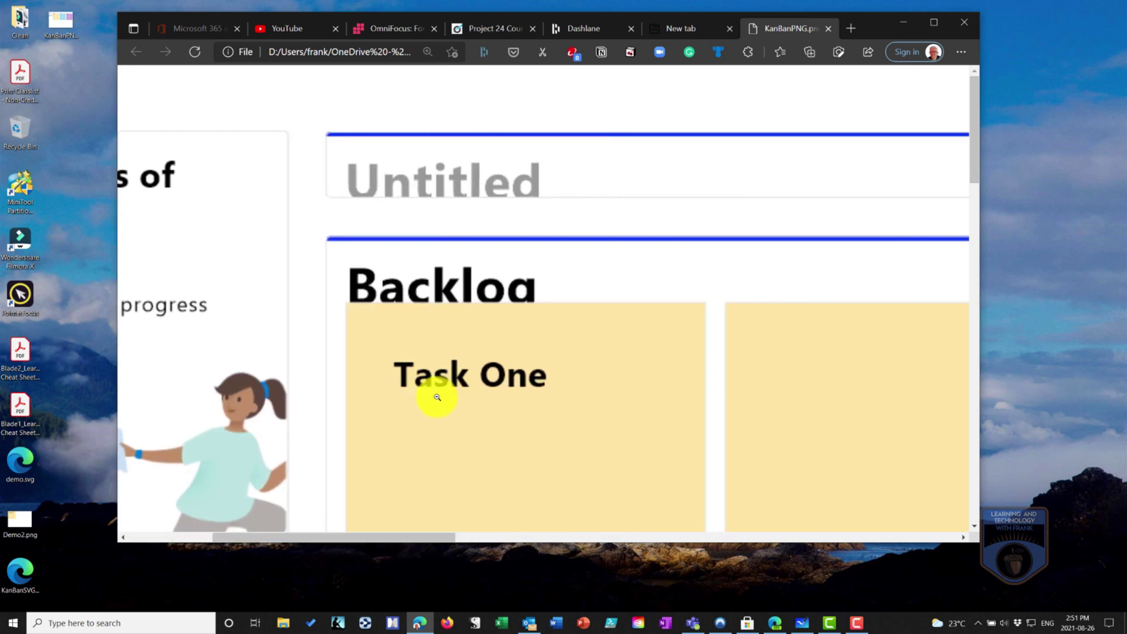
{"action": "scroll", "coordinate": [437, 396], "scroll_direction": "up", "scroll_amount": 4}
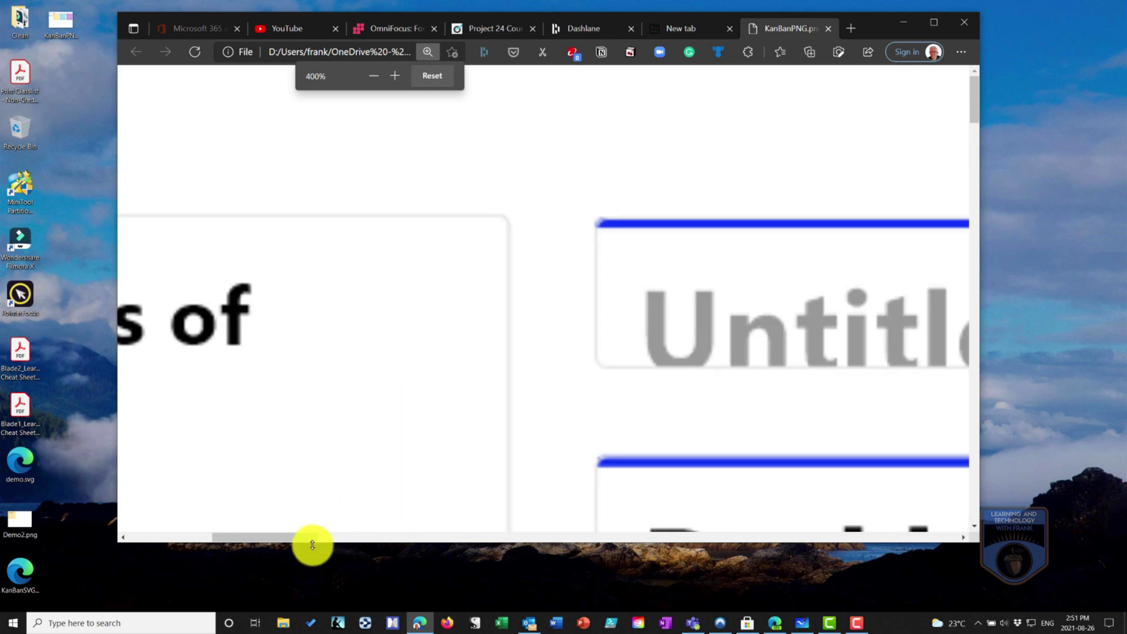
{"action": "left_click_drag", "start_coordinate": [305, 535], "coordinate": [382, 531]}
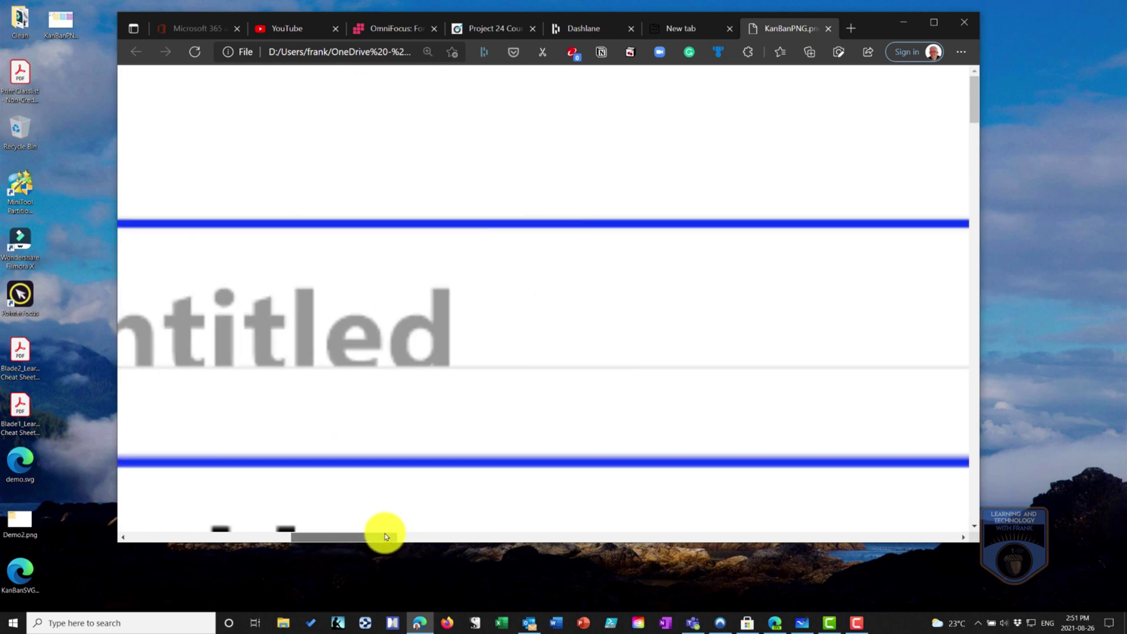
{"action": "scroll", "coordinate": [390, 458], "scroll_direction": "down", "scroll_amount": 3}
{"action": "scroll", "coordinate": [393, 461], "scroll_direction": "down", "scroll_amount": 4}
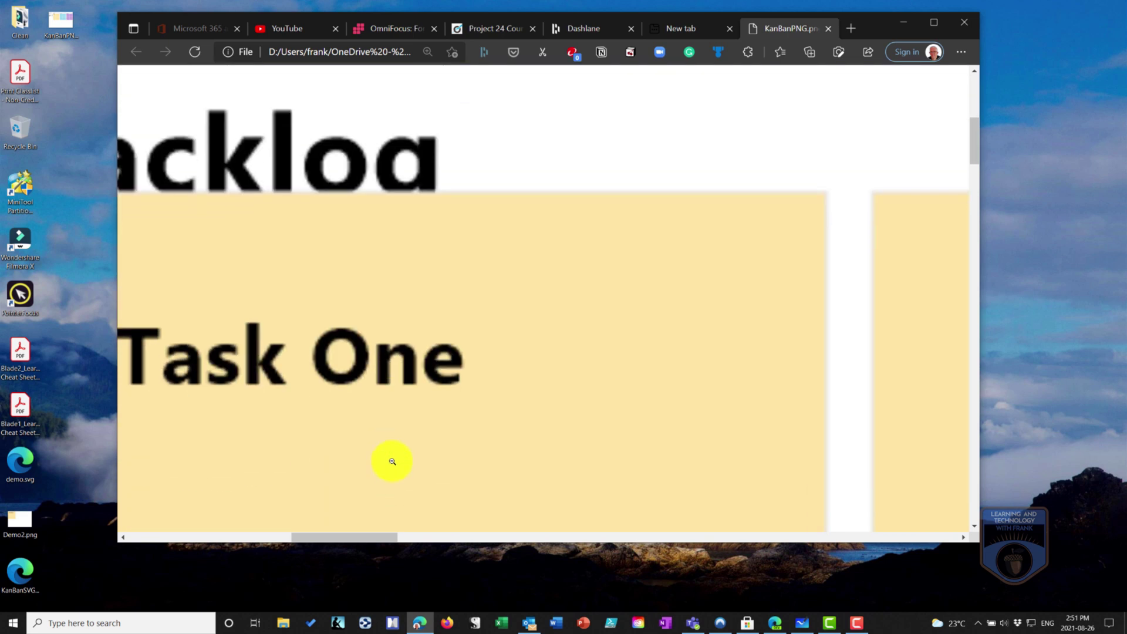
{"action": "left_click_drag", "start_coordinate": [377, 534], "coordinate": [334, 536]}
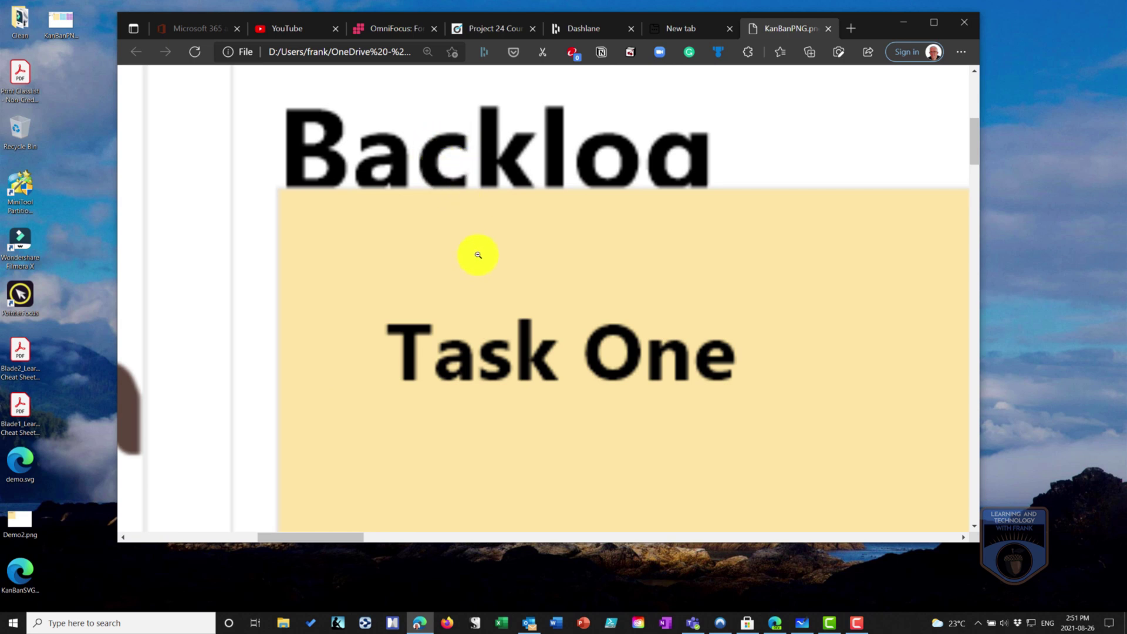
- Open KanBanSVG in a new Edge tab, compare with the PNG tab, and zoom the SVG's Task One note
{"action": "right_click", "coordinate": [30, 580]}
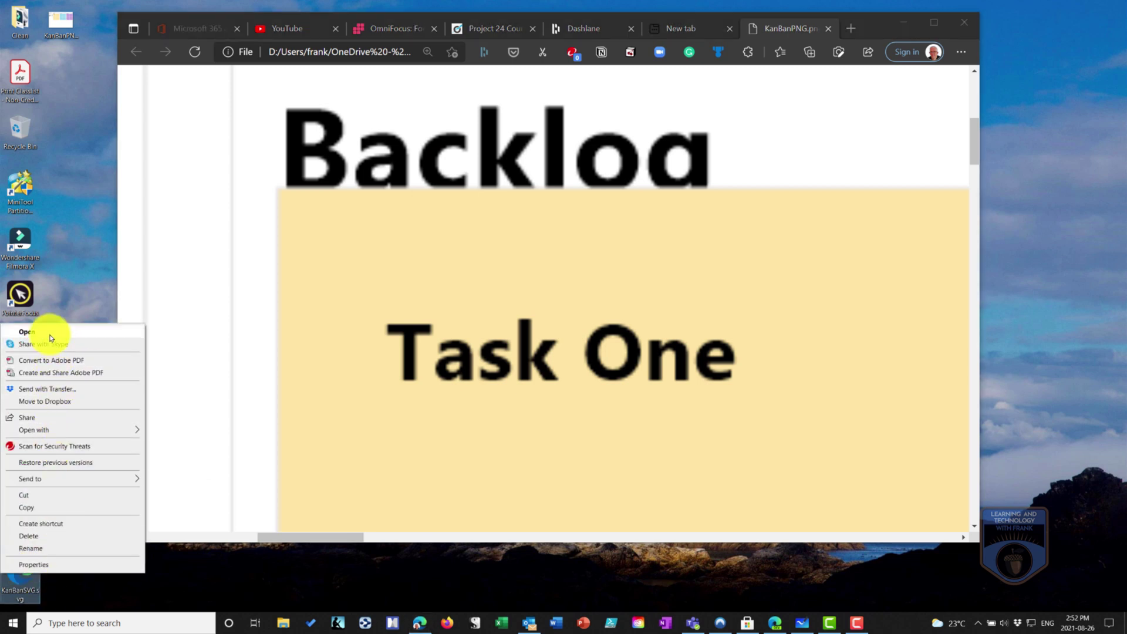
{"action": "double_click", "coordinate": [30, 584]}
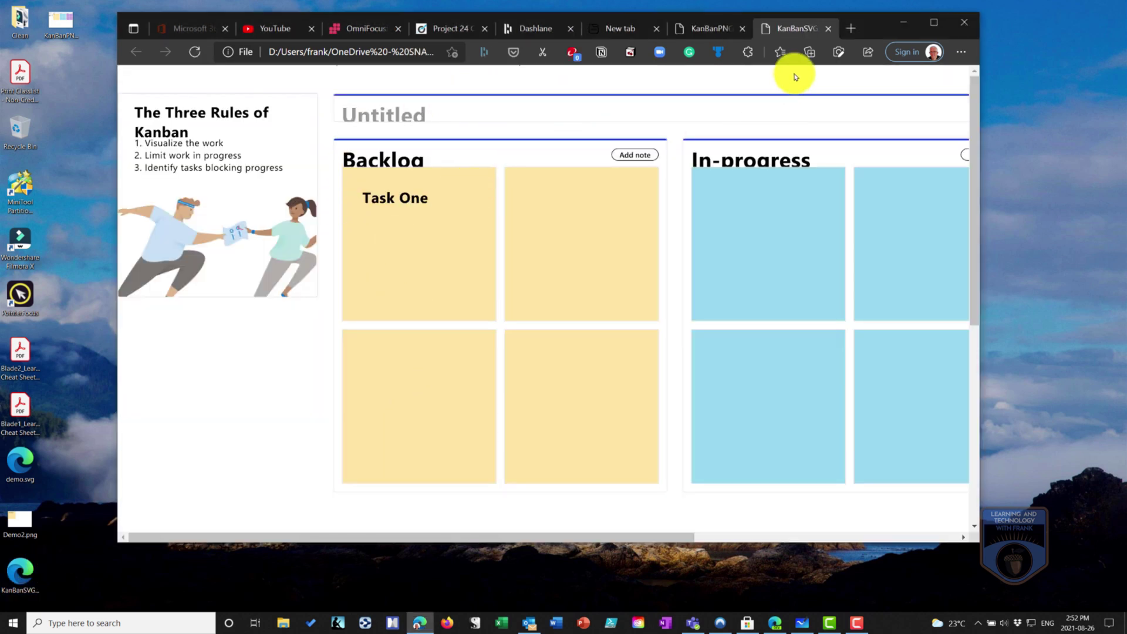
{"action": "left_click", "coordinate": [723, 28]}
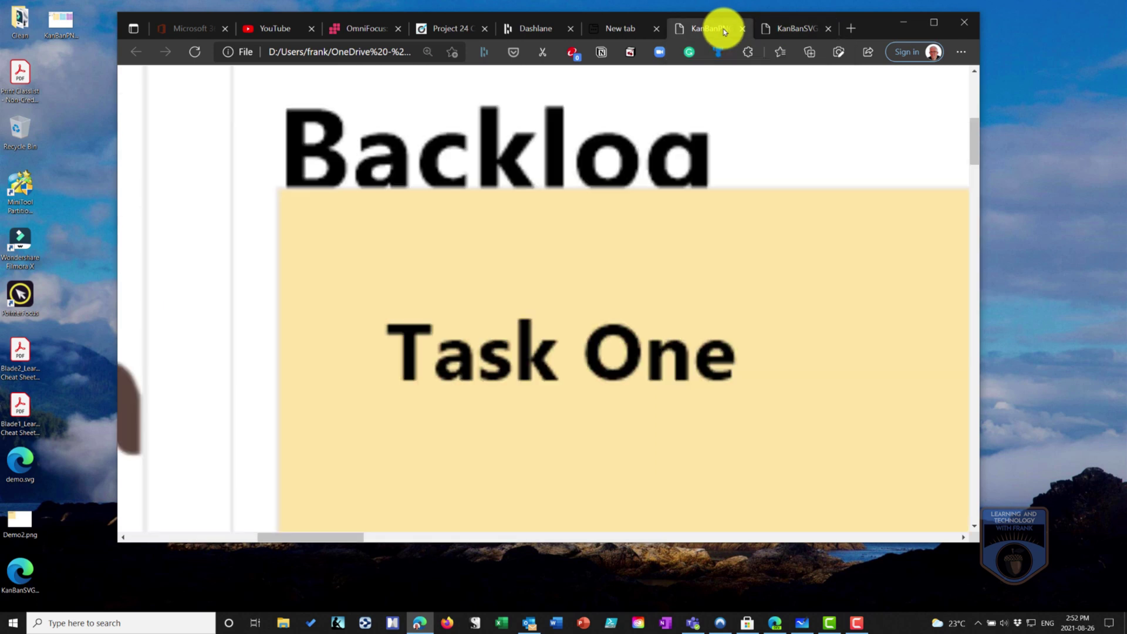
{"action": "left_click", "coordinate": [798, 31]}
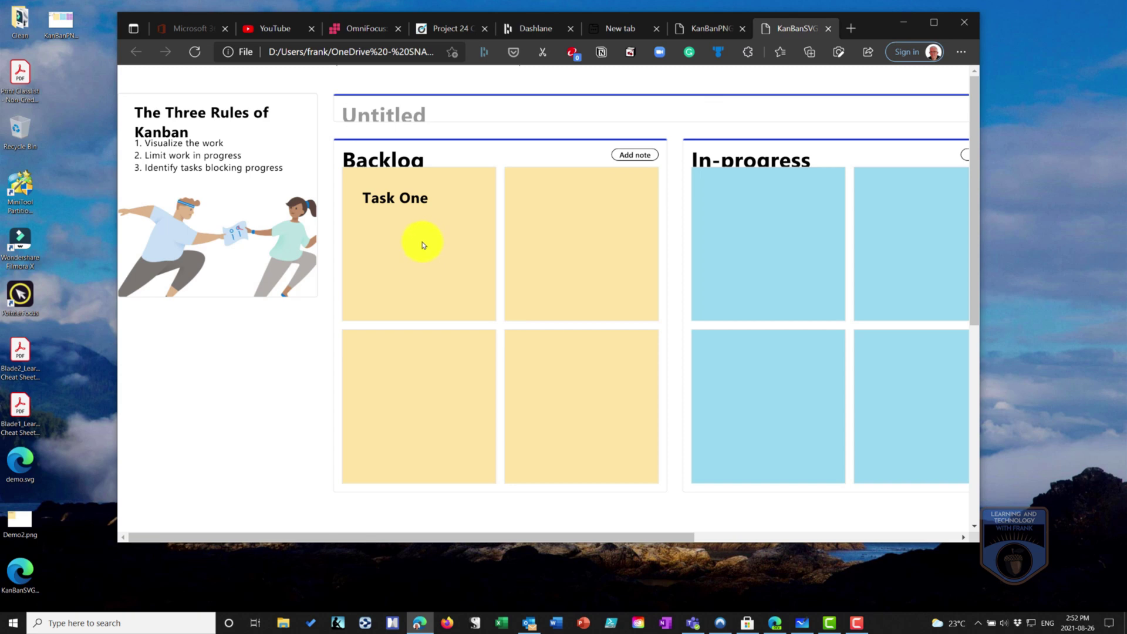
{"action": "scroll", "coordinate": [422, 245], "scroll_direction": "up", "scroll_amount": 6, "text": "ctrl"}
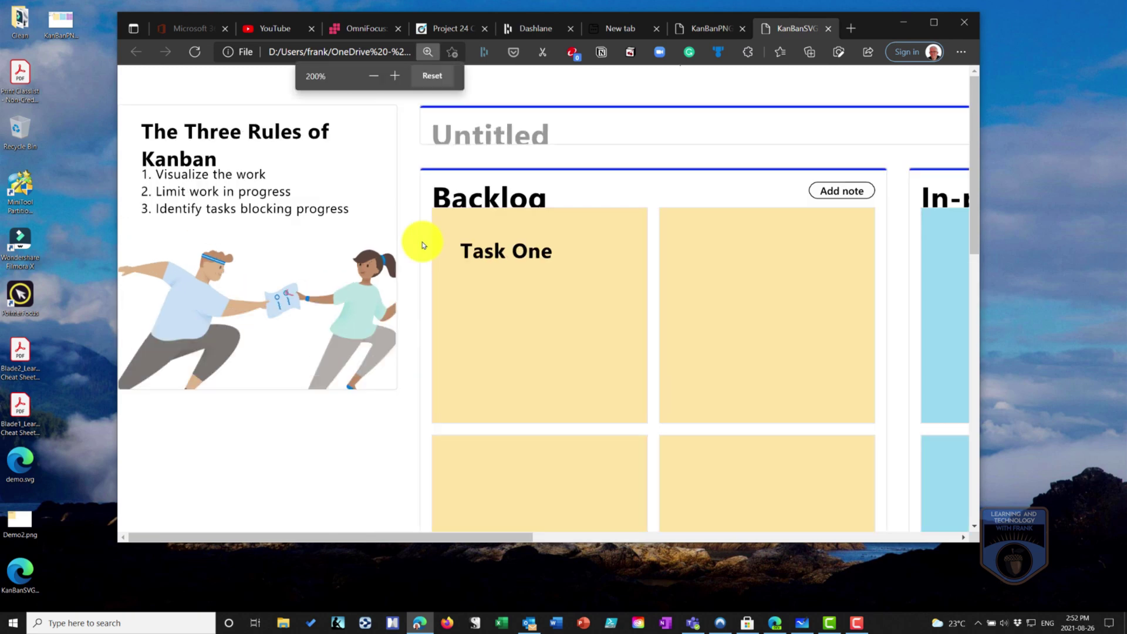
{"action": "scroll", "coordinate": [422, 244], "scroll_direction": "up", "scroll_amount": 1, "text": "ctrl"}
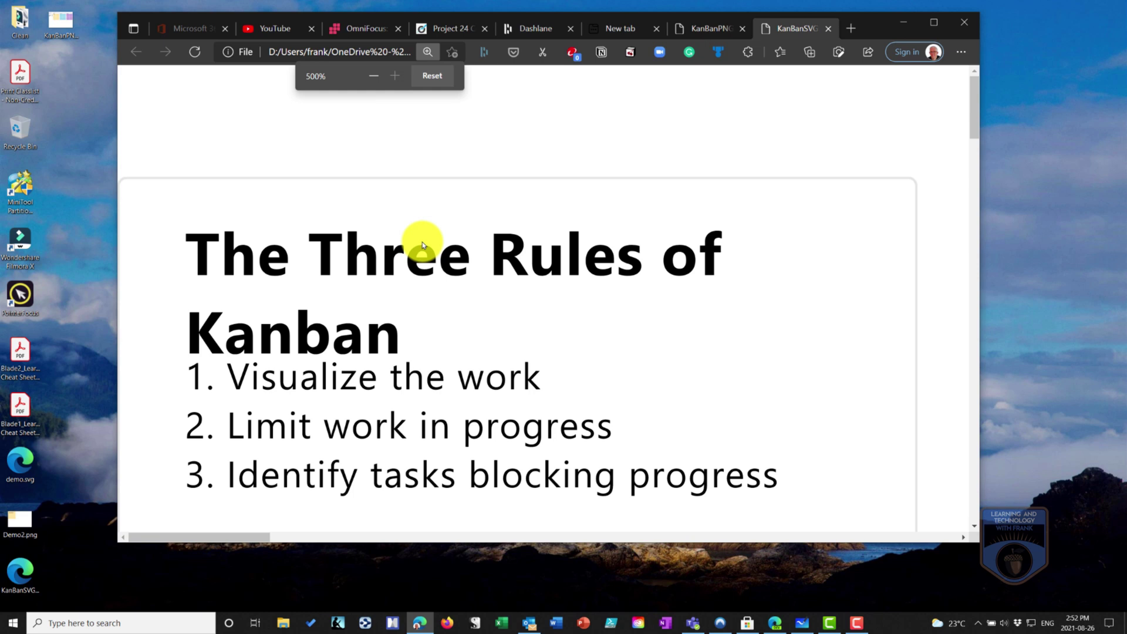
{"action": "left_click_drag", "start_coordinate": [259, 534], "coordinate": [396, 528]}
{"action": "scroll", "coordinate": [440, 420], "scroll_direction": "down", "scroll_amount": 5}
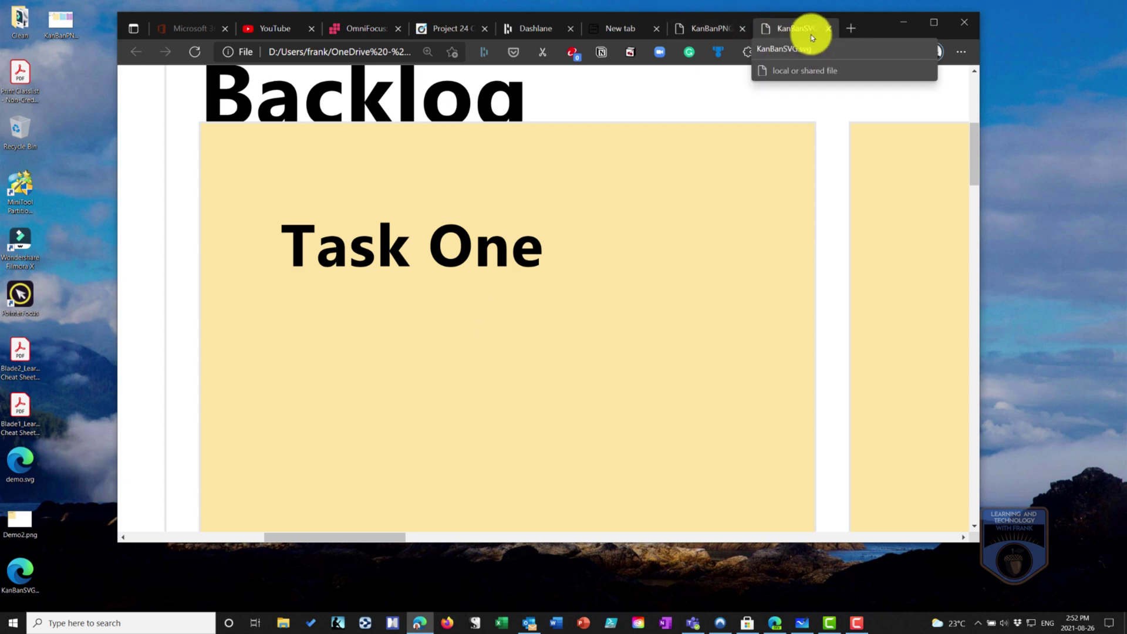
- Minimize Edge, reopen the Untitled Kanban board in Whiteboard, and show its PNG/SVG export options
{"action": "left_click", "coordinate": [904, 24]}
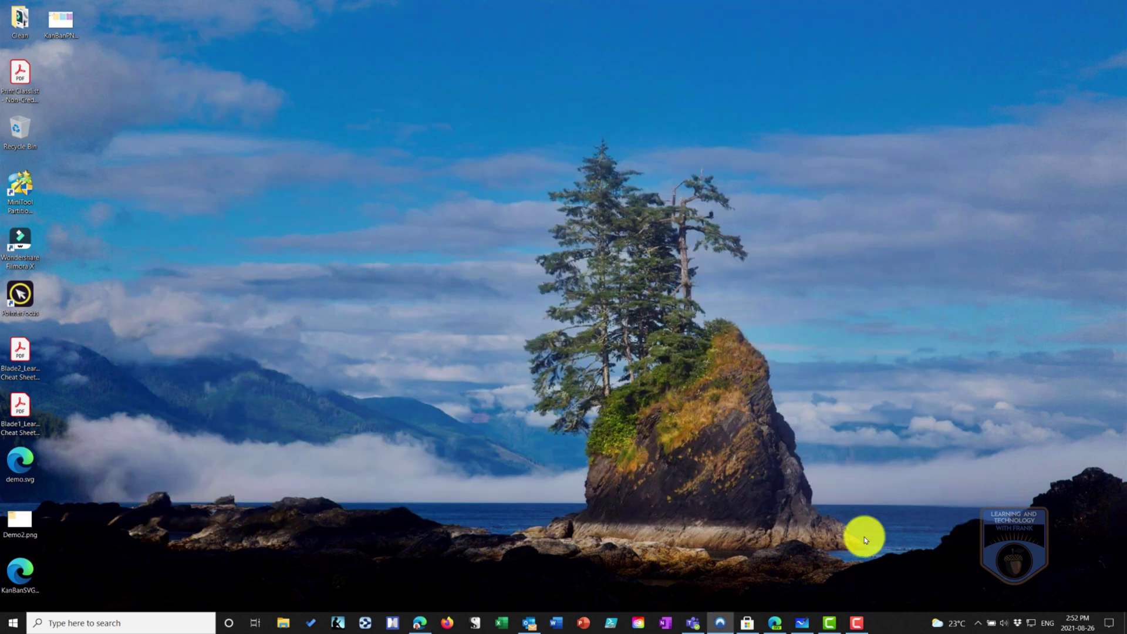
{"action": "left_click", "coordinate": [801, 621]}
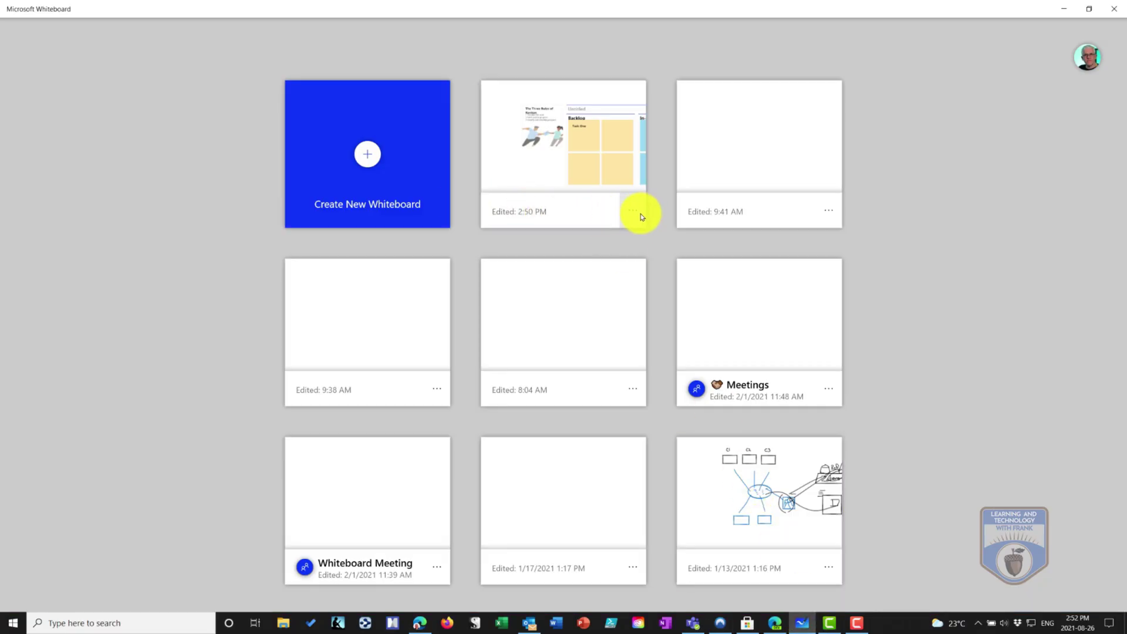
{"action": "left_click", "coordinate": [595, 168]}
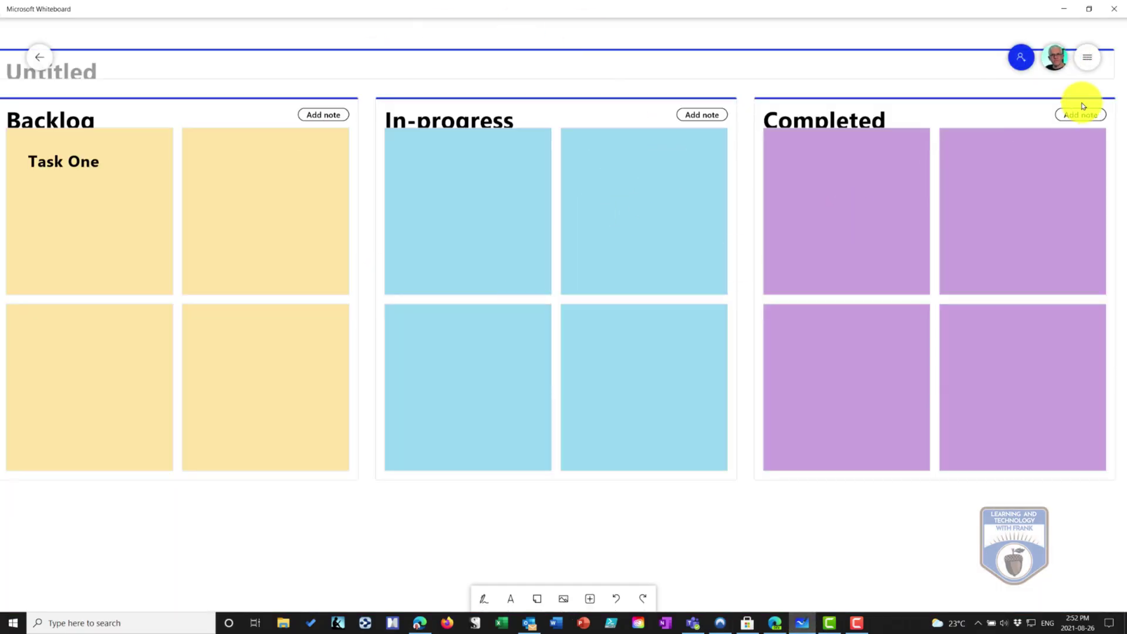
{"action": "left_click", "coordinate": [1088, 65]}
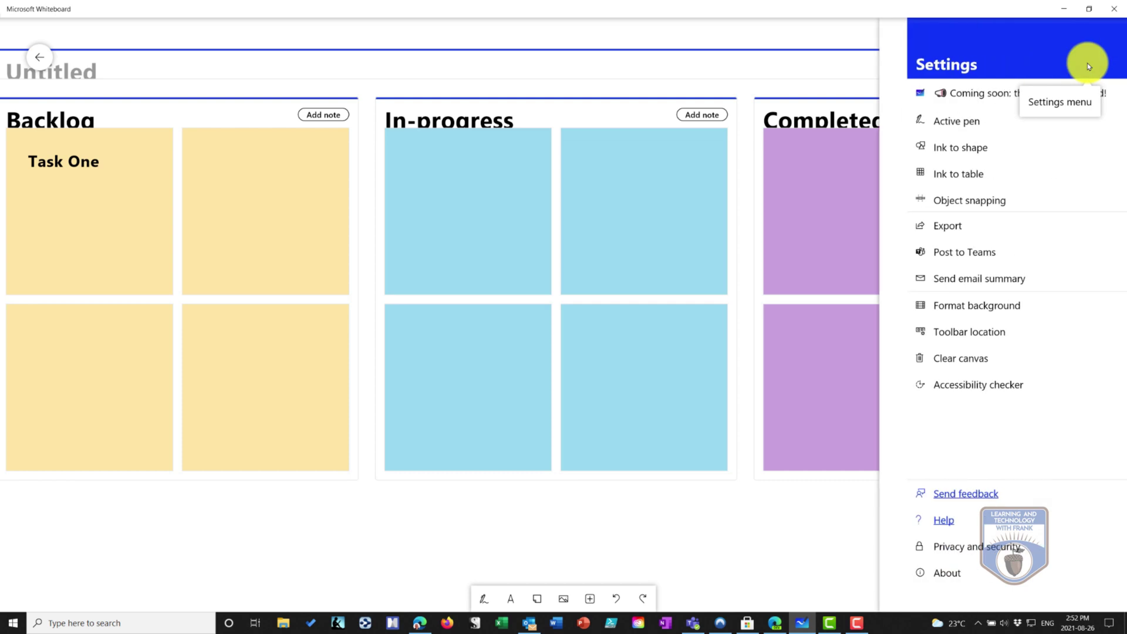
{"action": "left_click", "coordinate": [910, 234]}
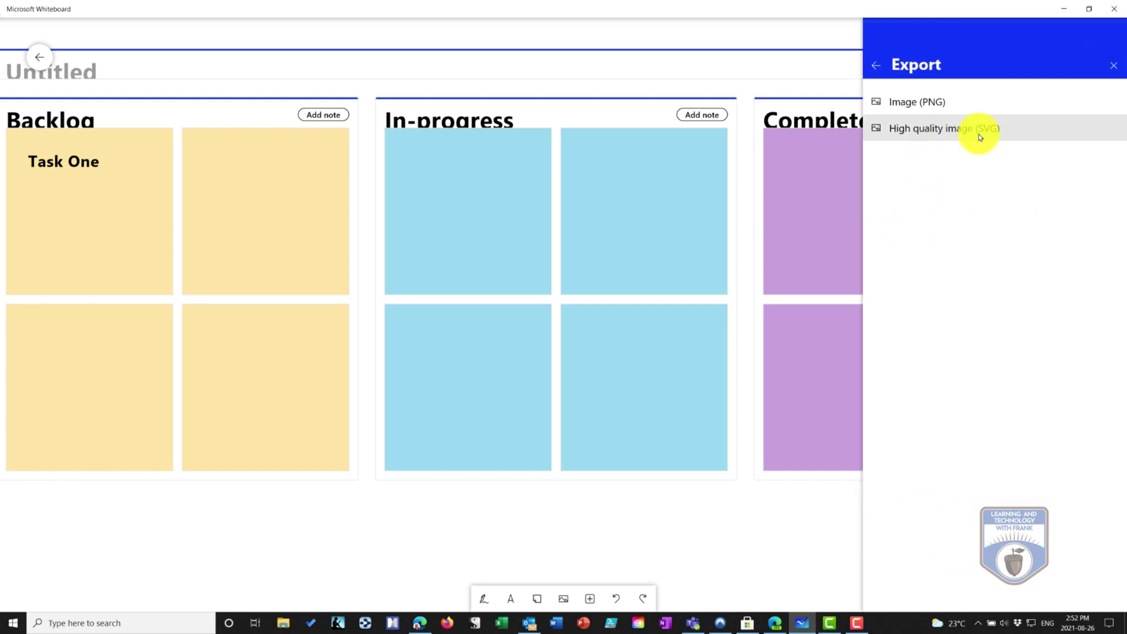